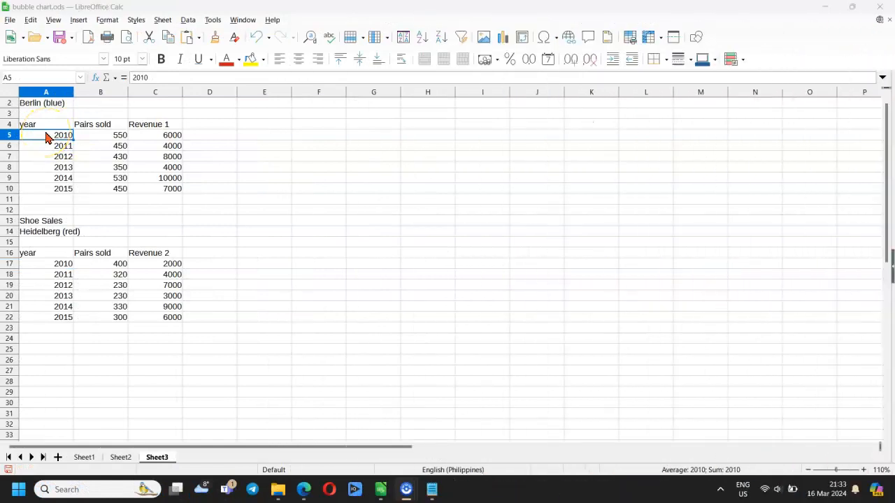
key(XF86AudioLowerVolume)
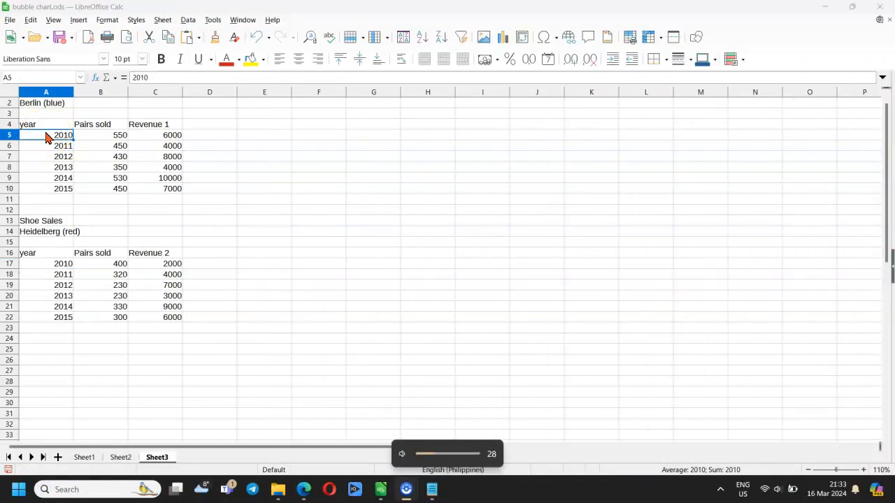
- Insert a Bubble chart based on the Berlin data in A5:C10, keeping the data series in columns
drag(45, 137, 155, 186)
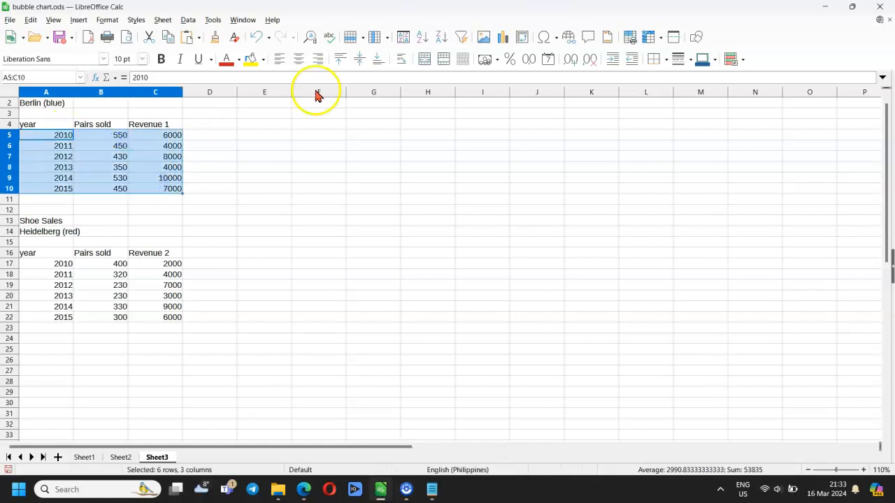
click(504, 37)
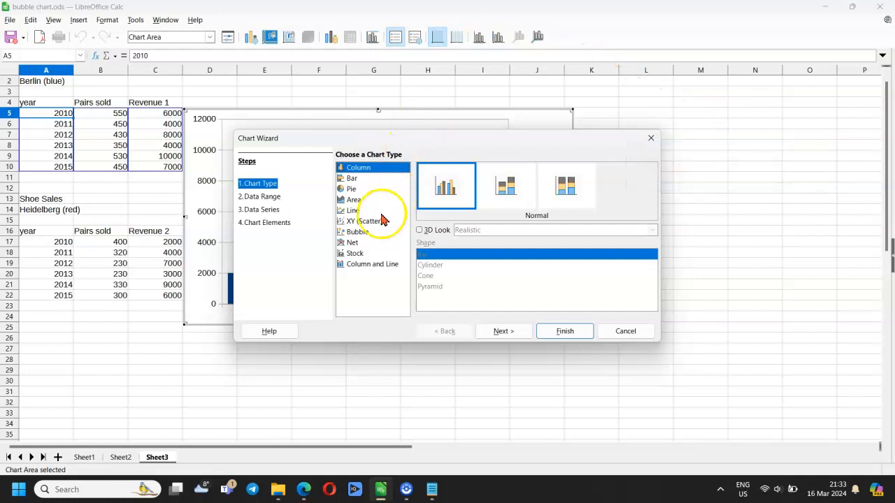
click(372, 234)
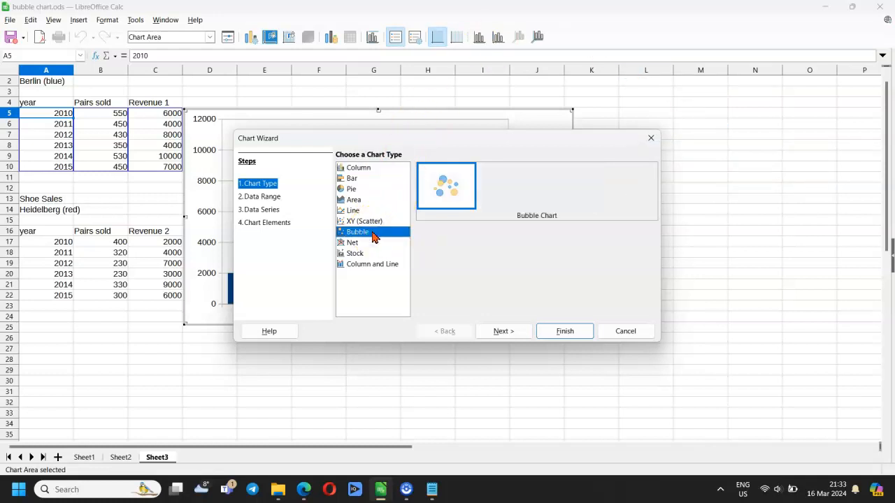
click(502, 333)
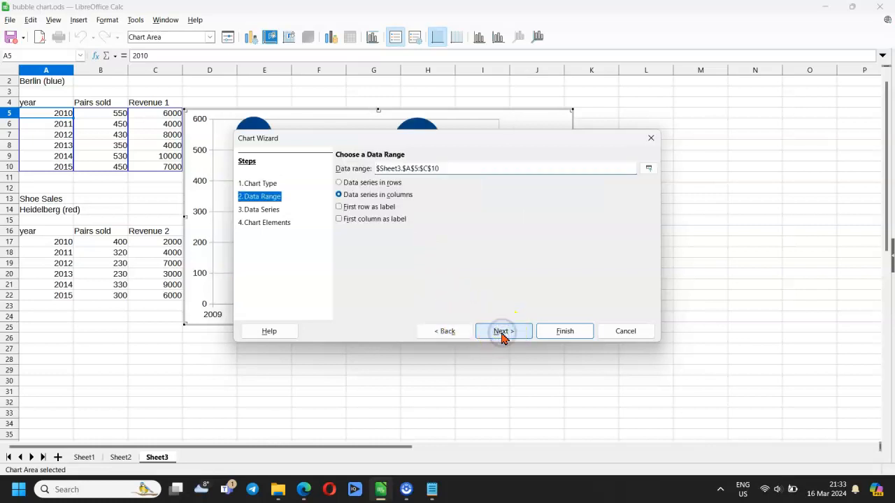
- Set the Berlin series' bubble sizes to the revenue cells C5:C10 and its X-values to the years in A5:A10
click(270, 213)
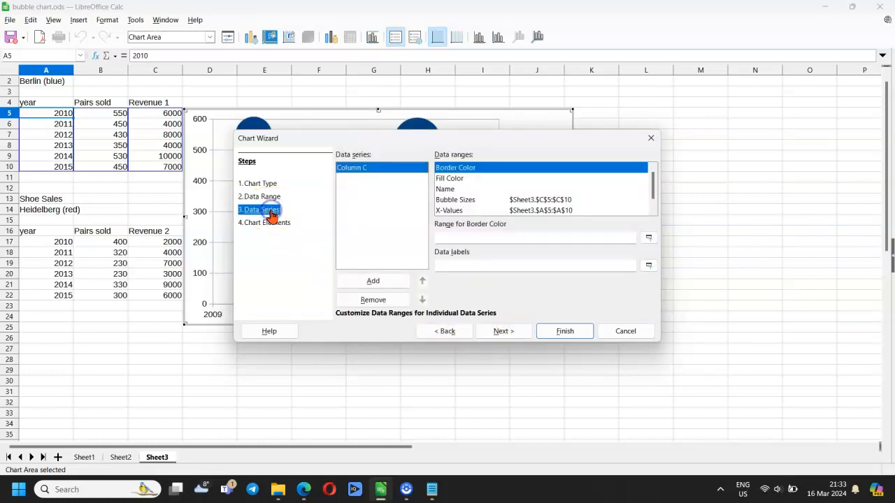
click(459, 201)
click(649, 239)
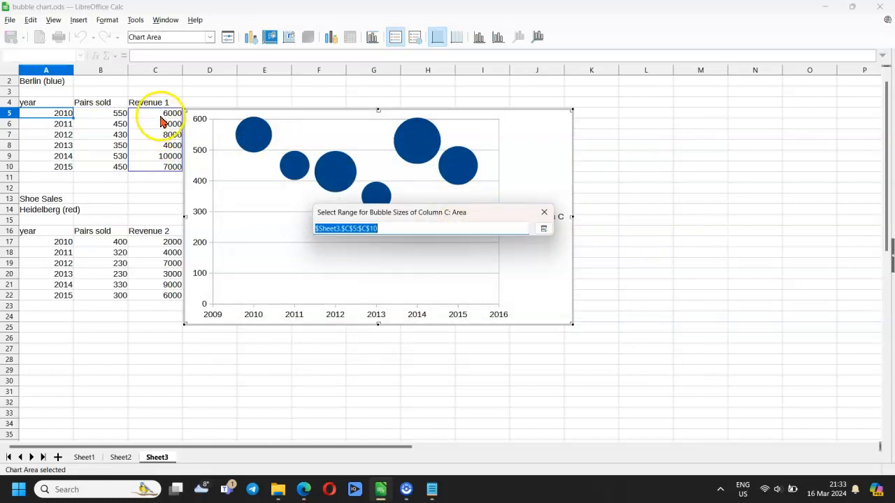
drag(161, 119, 162, 170)
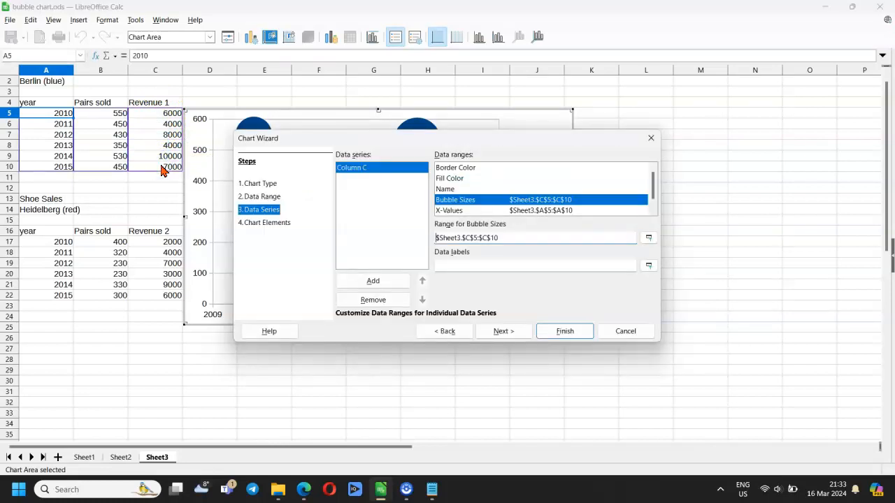
click(464, 210)
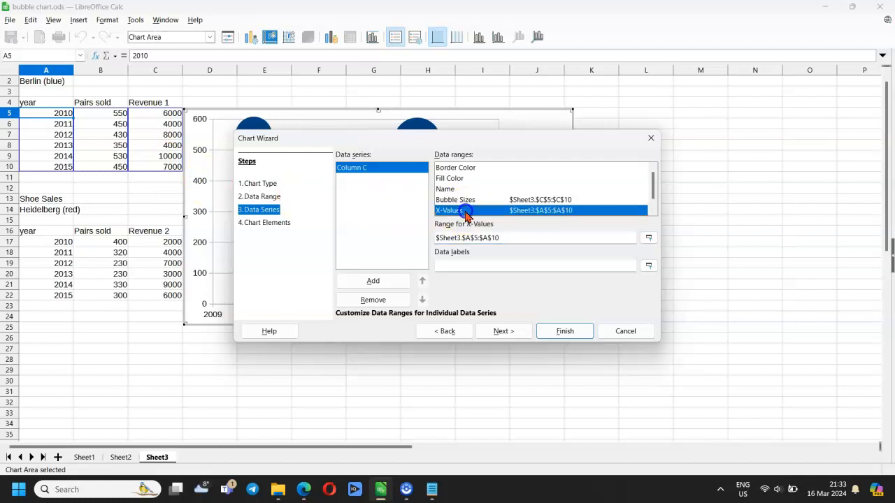
click(649, 238)
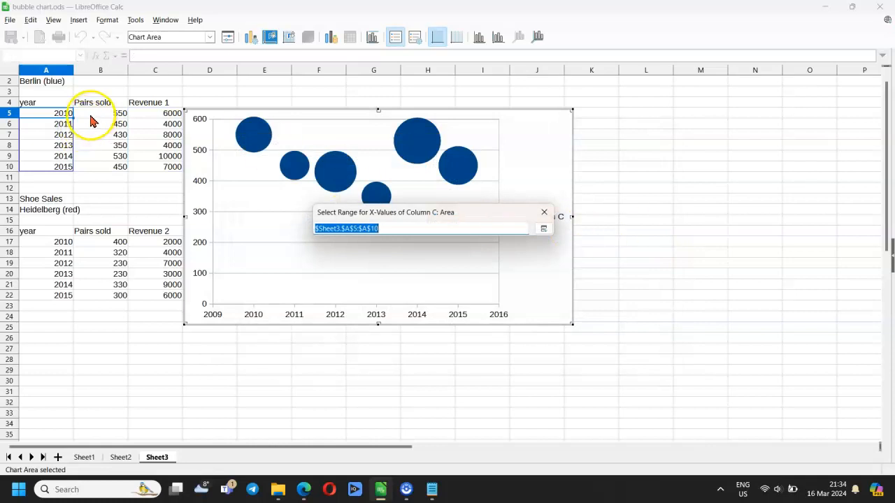
drag(55, 114, 60, 172)
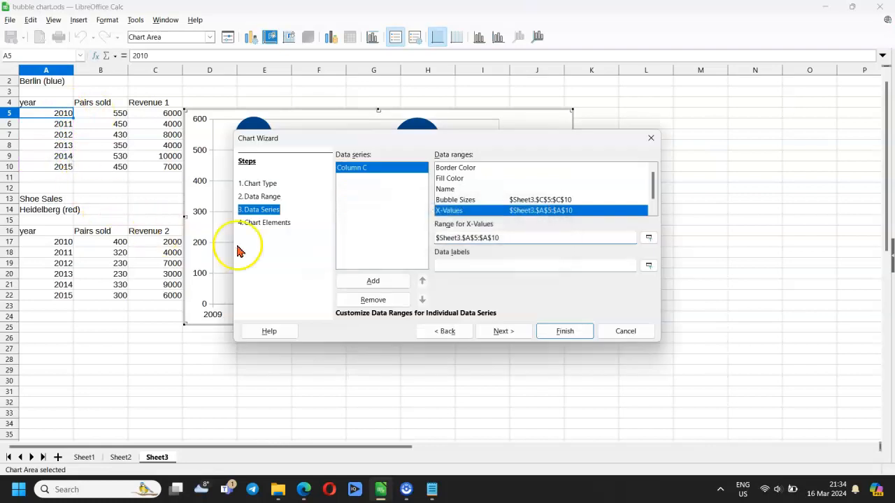
- Set the Berlin series' Y-values to the pairs sold in B5:B10 and finish creating the chart
drag(654, 182, 653, 207)
click(611, 210)
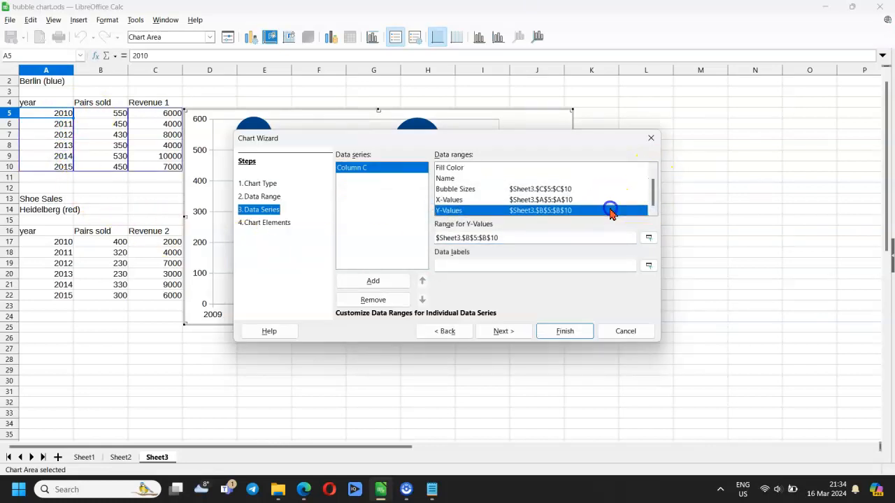
click(648, 239)
drag(105, 114, 115, 168)
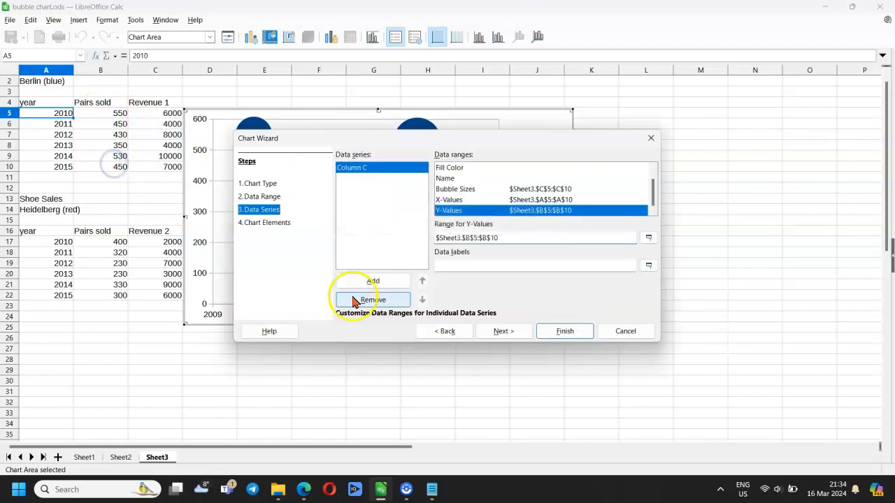
click(564, 331)
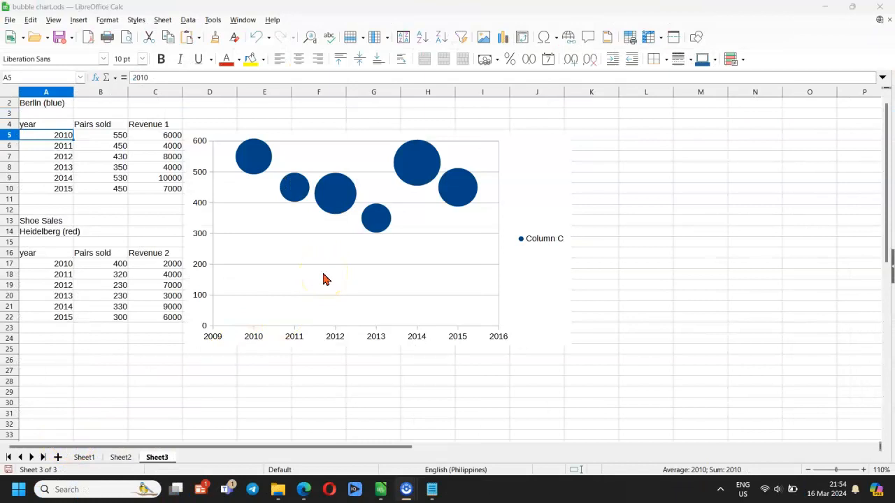
- Add a second data series to the bubble chart, using the Heidelberg revenue in C17:C22 as bubble sizes
double_click(324, 280)
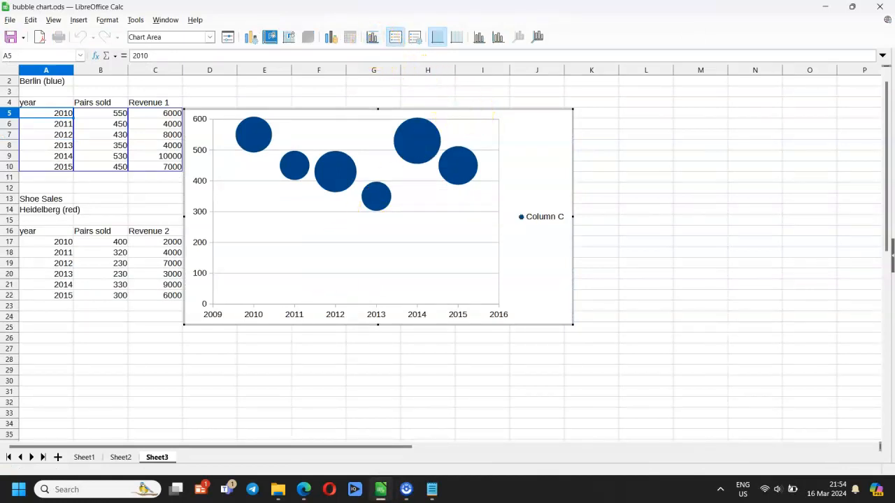
click(332, 40)
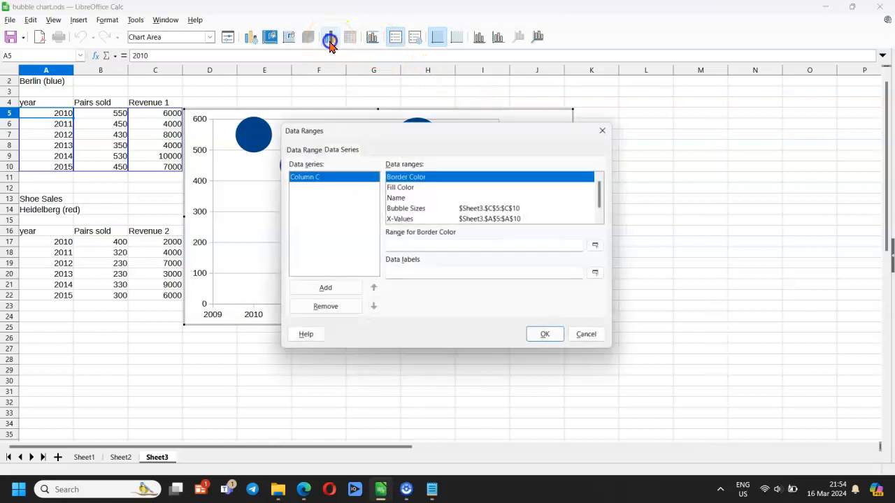
click(335, 147)
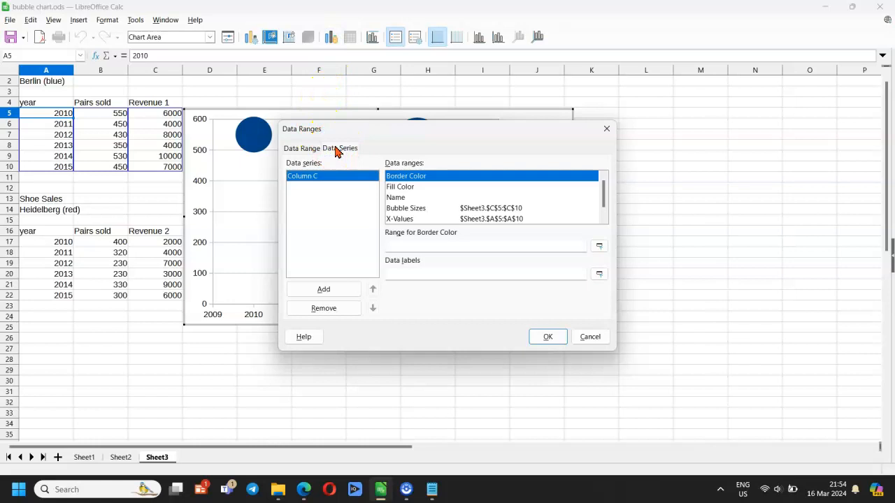
click(323, 289)
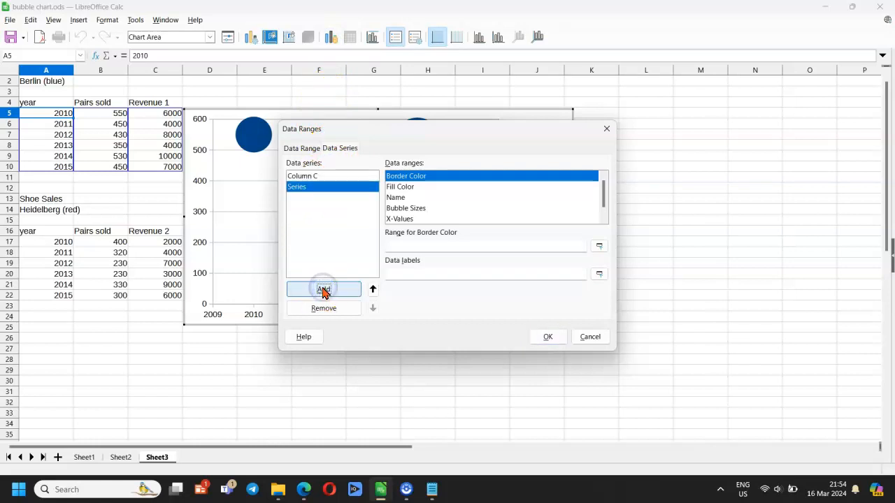
click(410, 209)
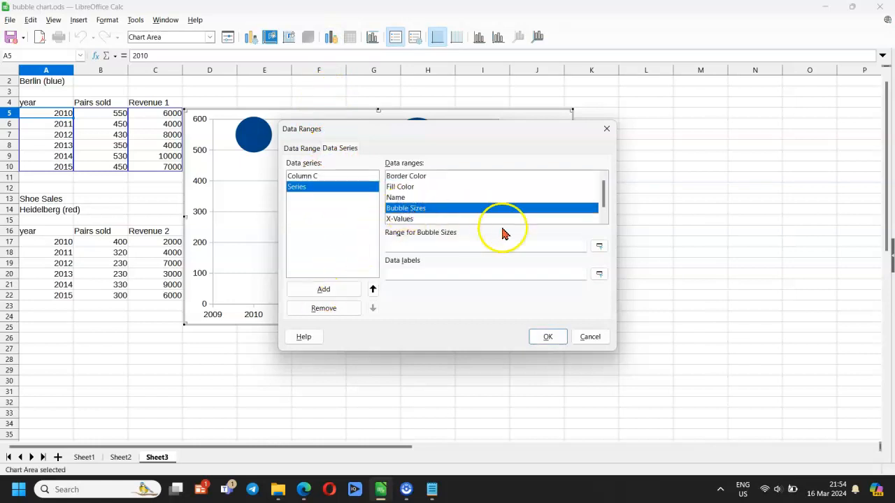
click(599, 246)
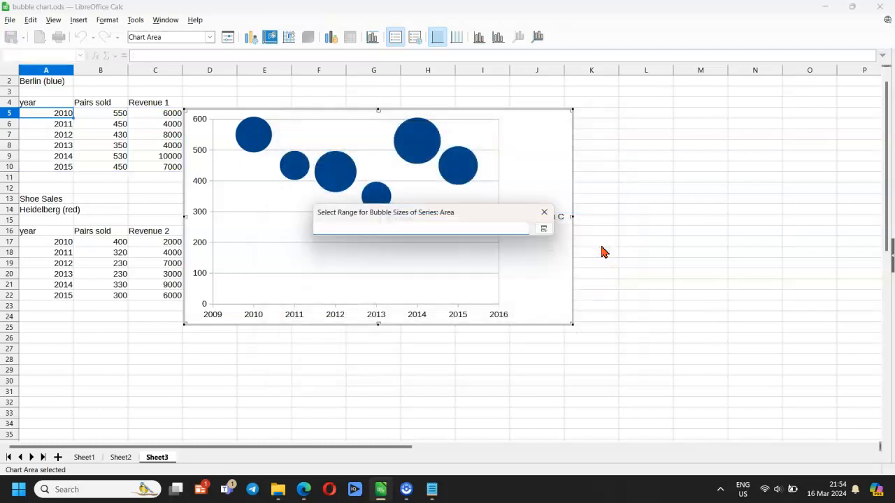
drag(158, 247, 158, 298)
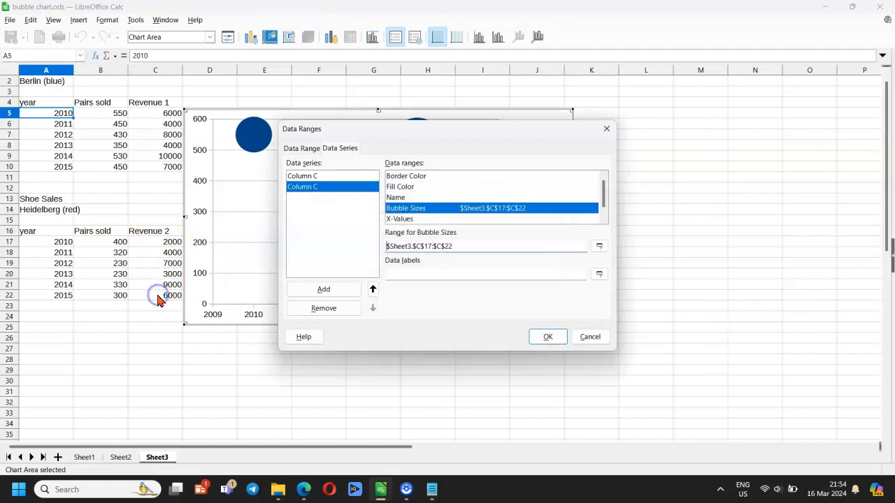
- Set the new series' X-values to the Heidelberg years in A17:A22
click(420, 219)
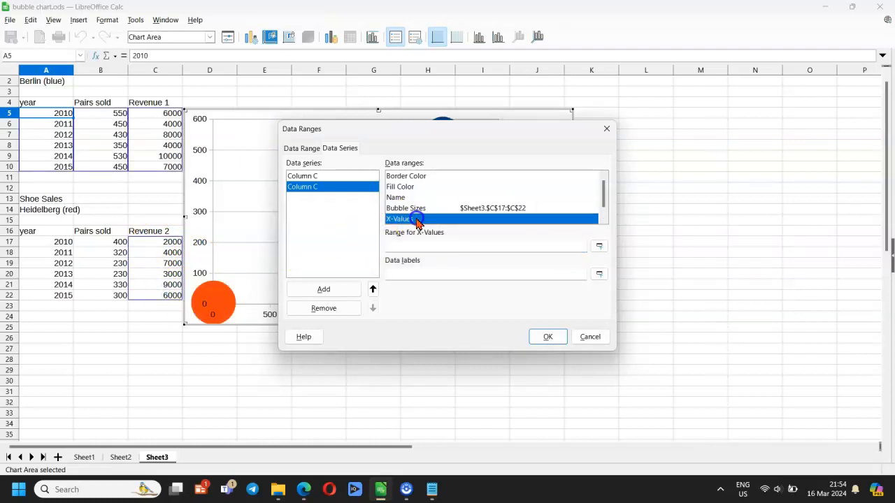
click(599, 246)
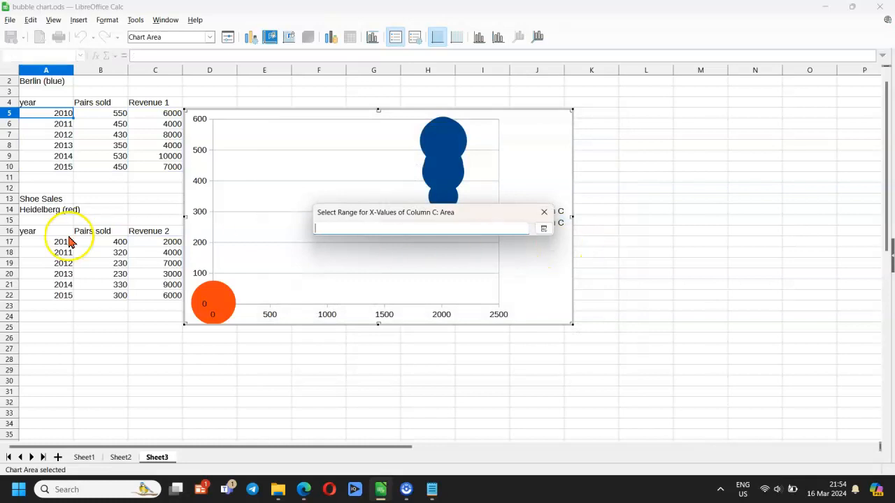
drag(58, 242, 57, 295)
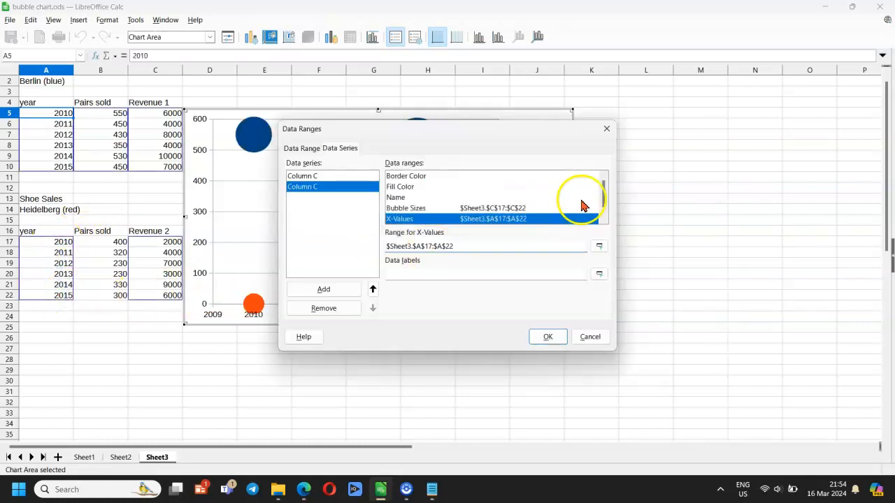
- Set the new series' Y-values to the Heidelberg pairs sold in B17:B22 and apply the data ranges
drag(605, 208, 603, 219)
click(518, 219)
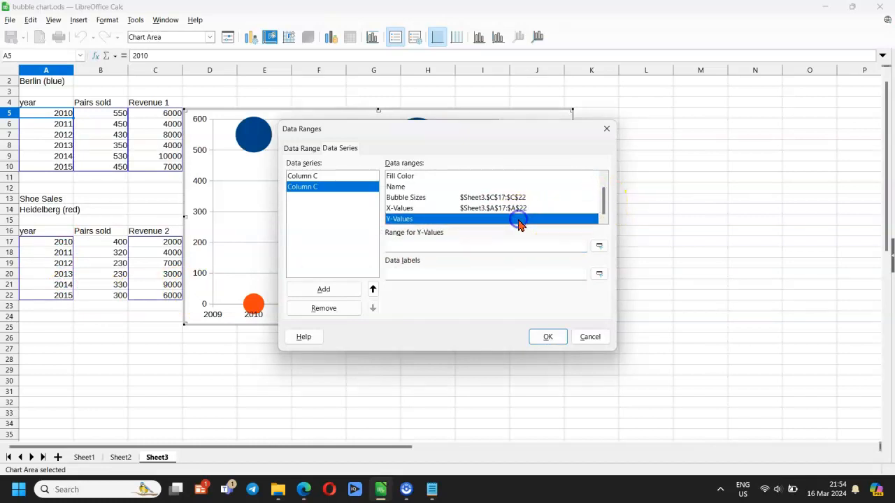
click(599, 247)
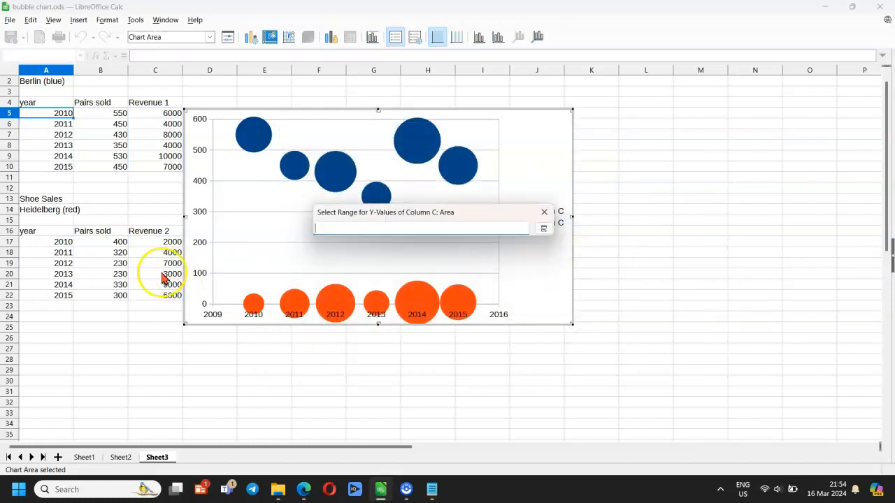
click(102, 243)
drag(102, 242, 103, 295)
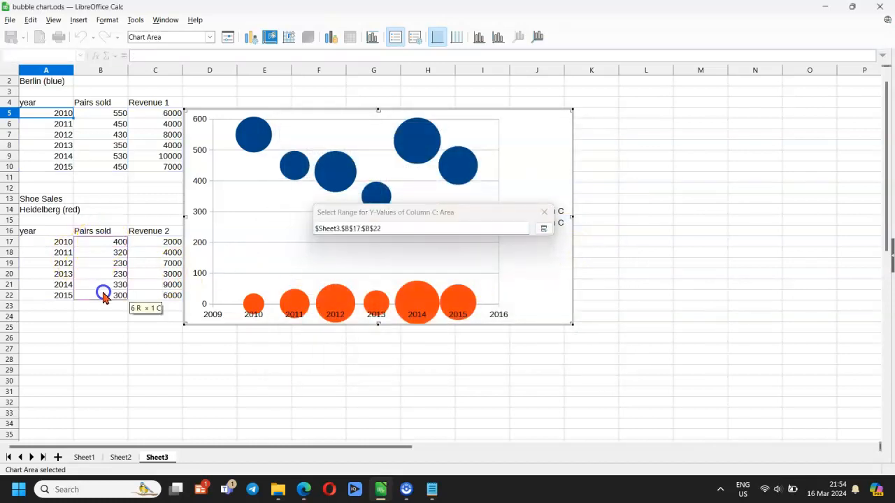
click(545, 337)
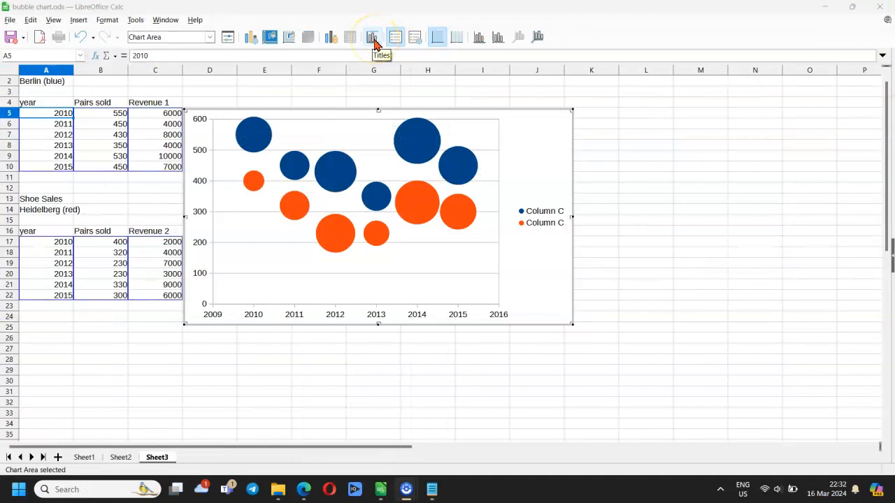
- Give the chart the title "Shoe Sales" and the subtitle "Berlin and Heidelberg"
click(372, 38)
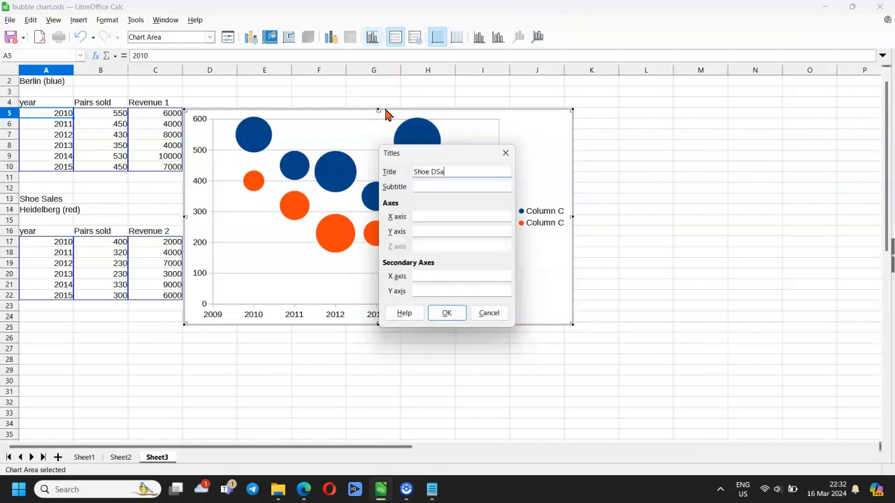
text(Shoe Sales)
click(422, 187)
text(Berlin and Heidelberg)
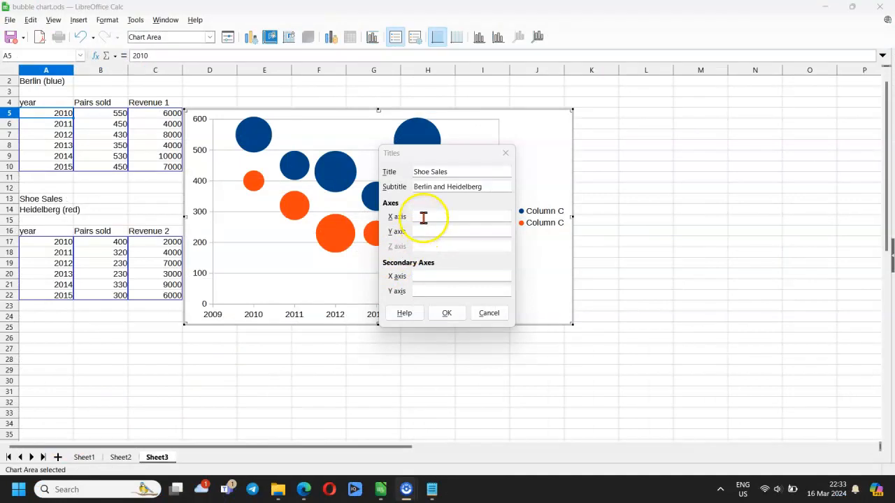
- Title the X axis "Year" and the Y axis "Pairs Sold", and apply the chart titles
click(423, 219)
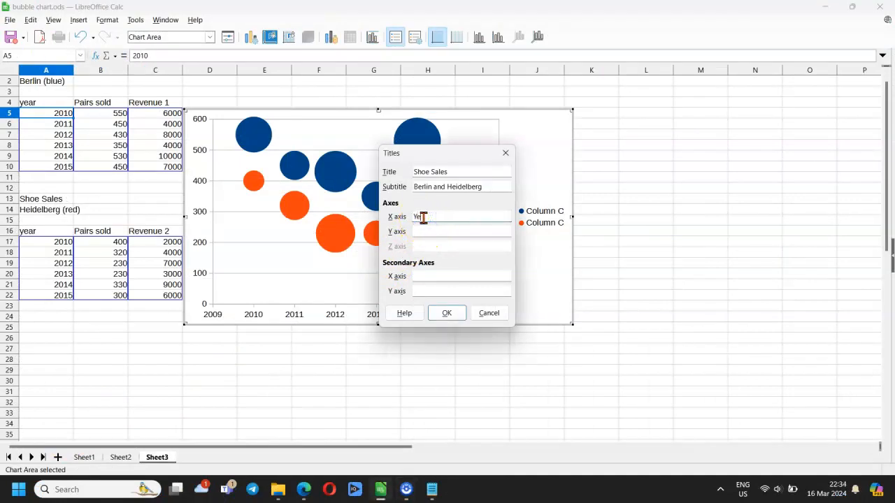
click(419, 233)
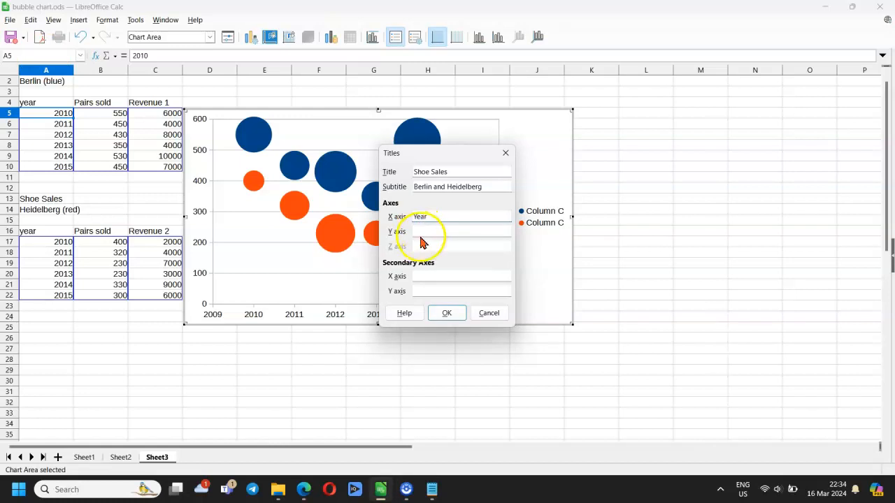
text(Pairs Sold)
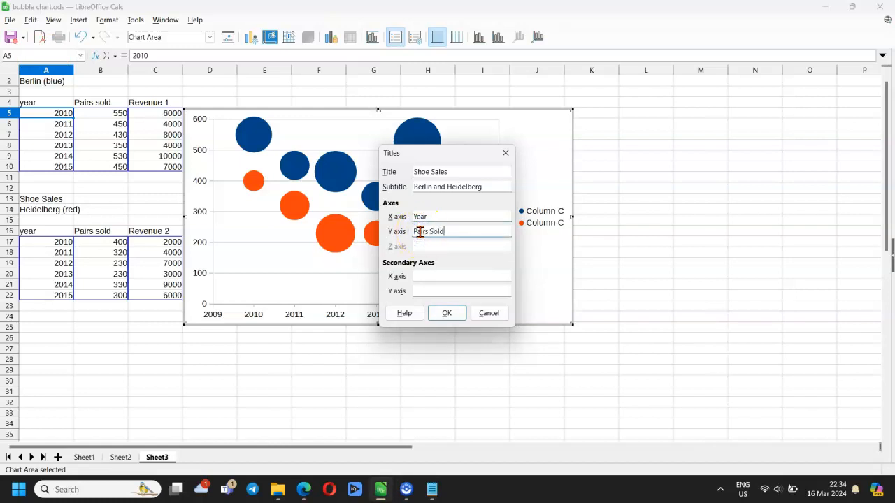
click(450, 313)
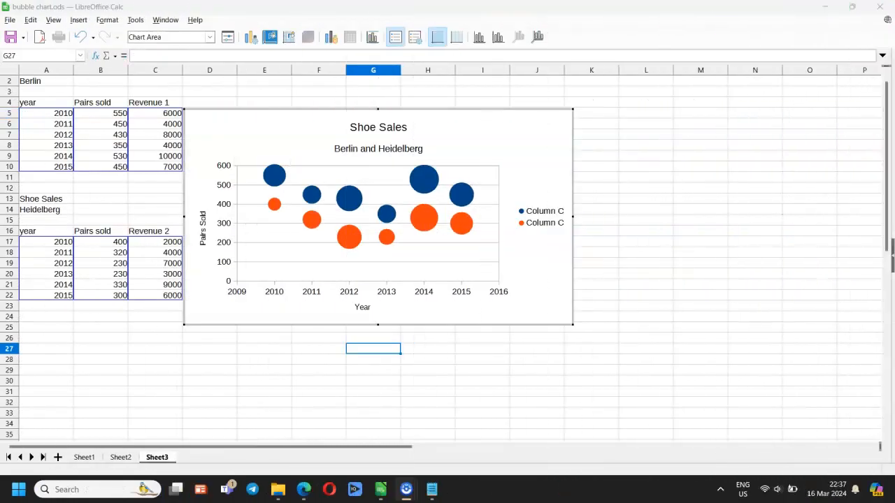
- Take the name of the chart's first data series from cell A2, "Berlin"
click(331, 36)
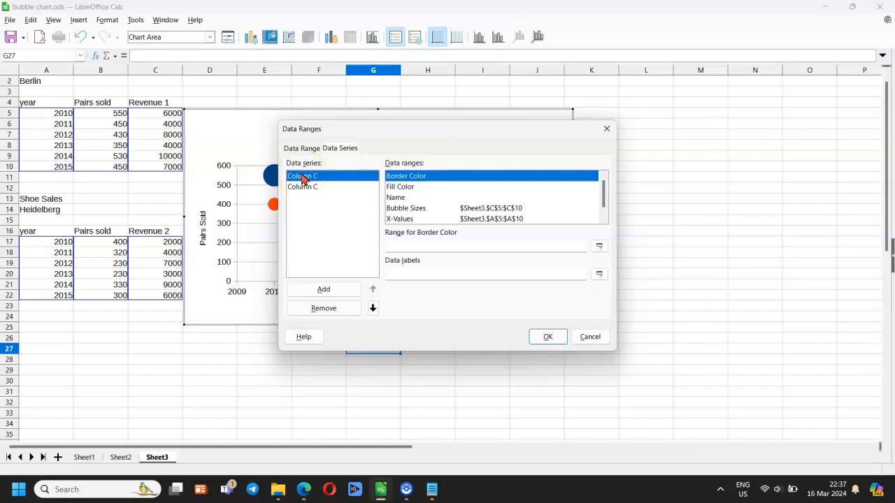
click(395, 198)
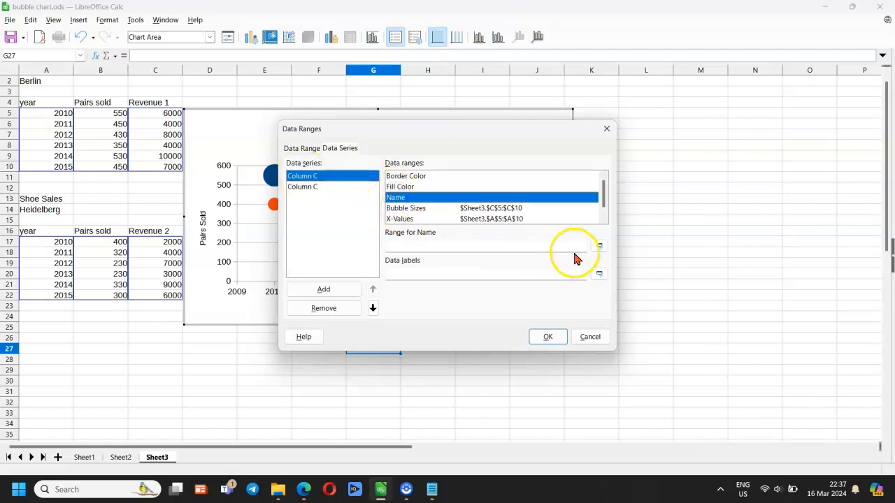
click(599, 247)
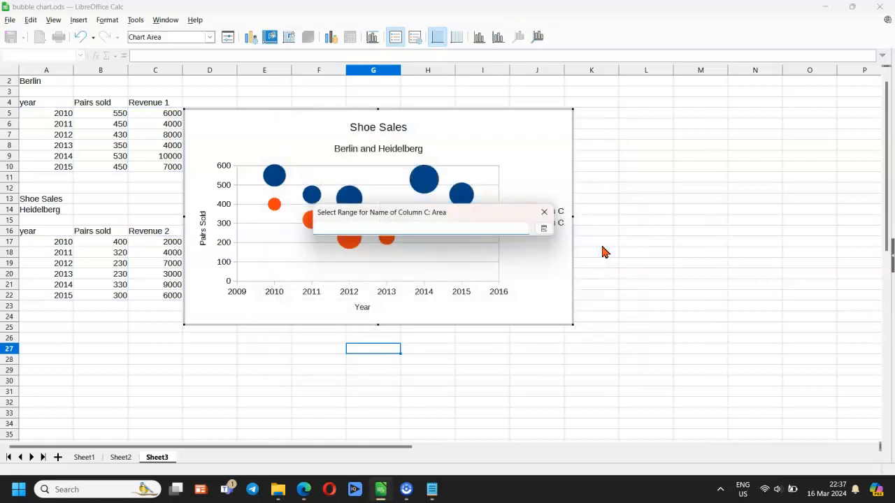
click(47, 88)
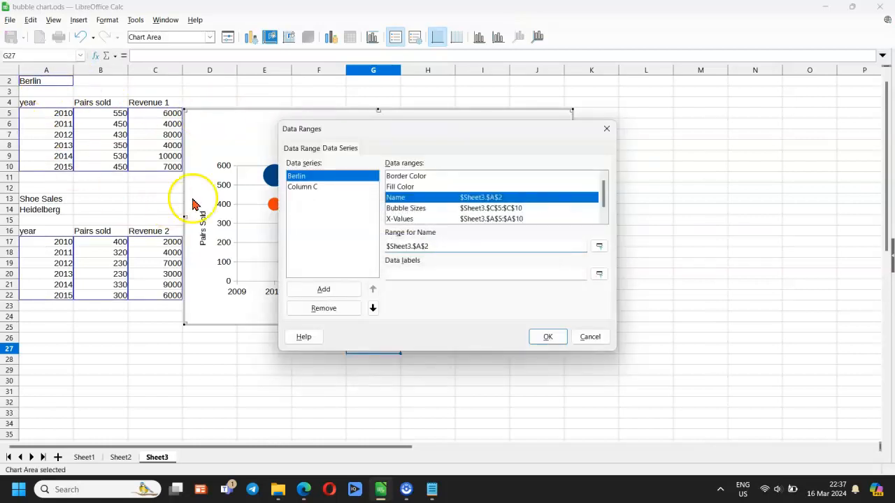
- Take the second data series' name from cell A14, "Heidelberg", and apply the data ranges
click(301, 187)
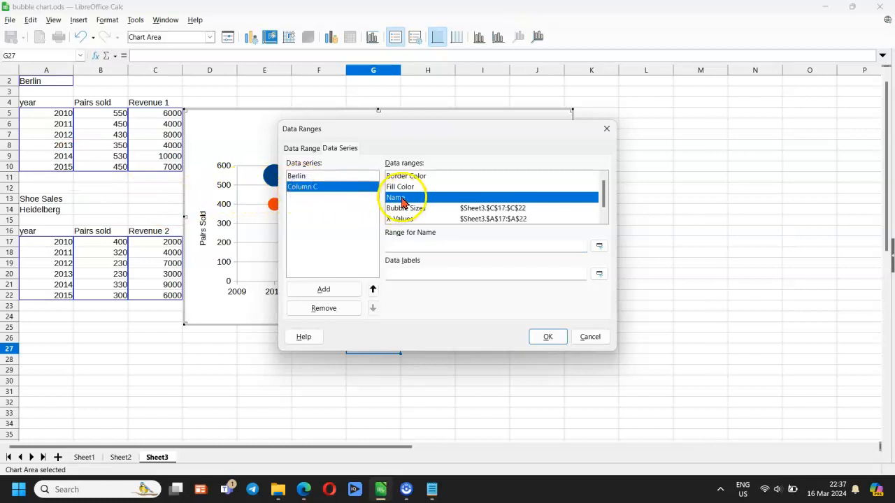
click(599, 247)
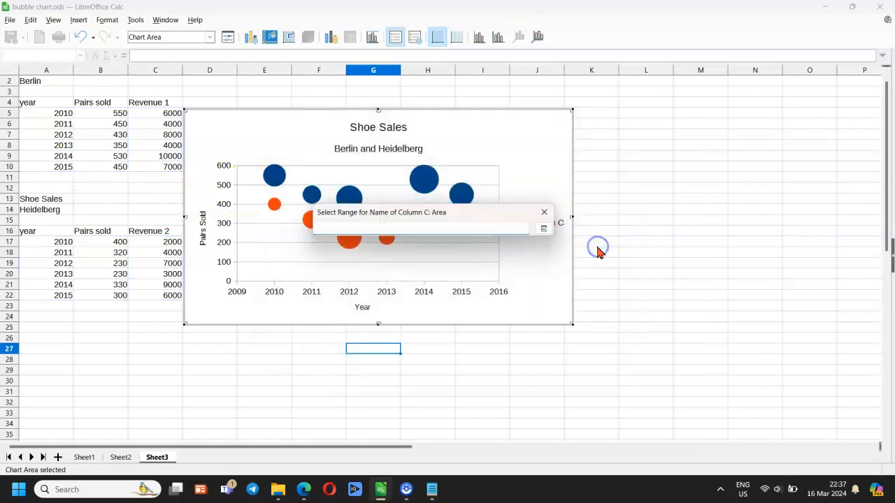
click(33, 208)
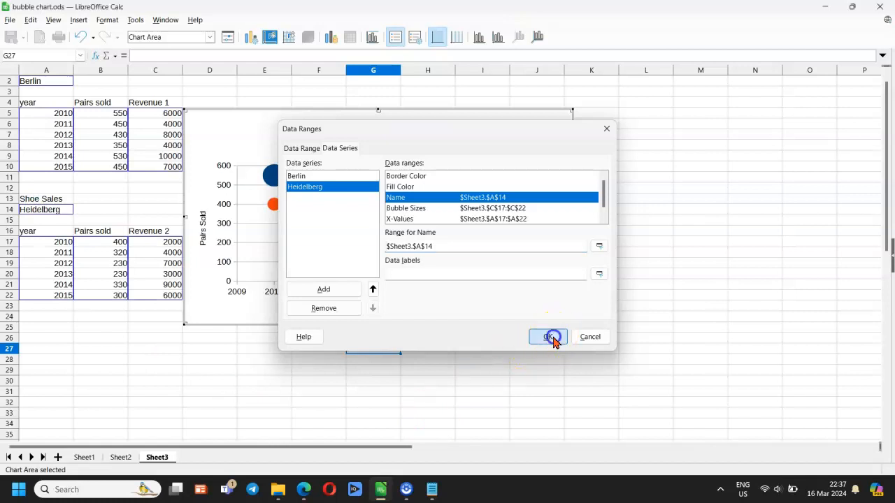
click(551, 337)
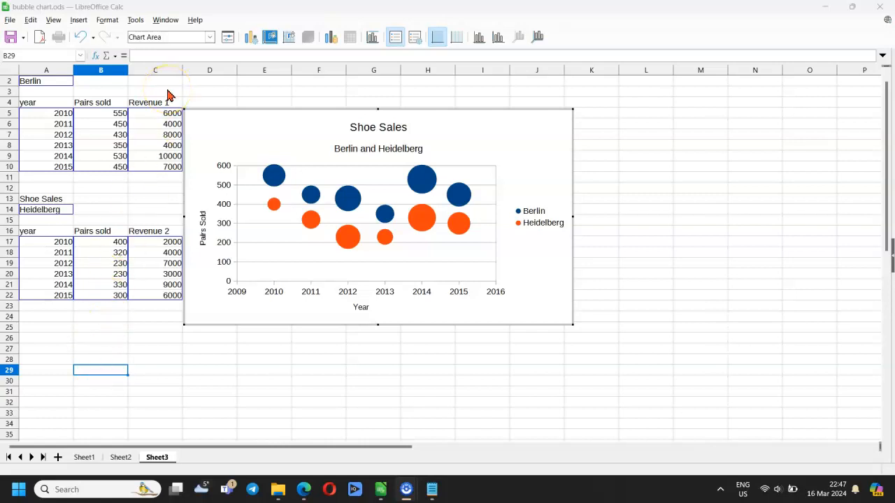
- Fill the chart area with the colour Light Magenta 4 from the standard palette
click(210, 37)
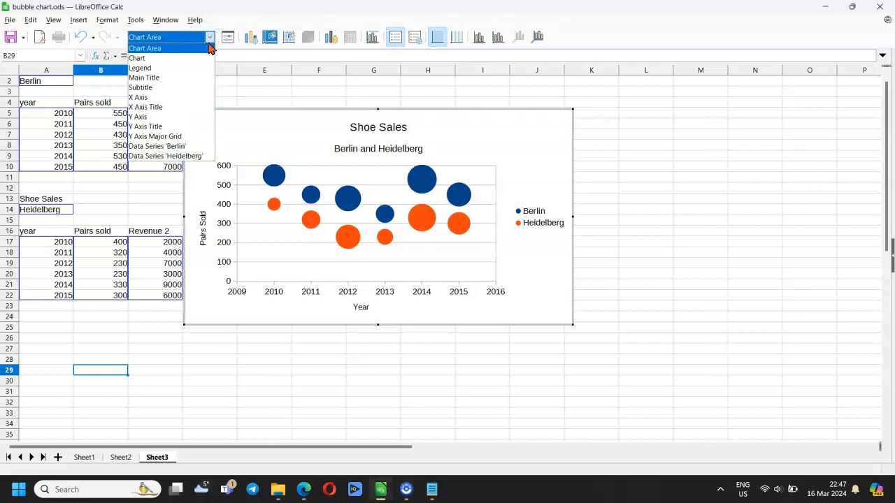
click(181, 50)
click(226, 39)
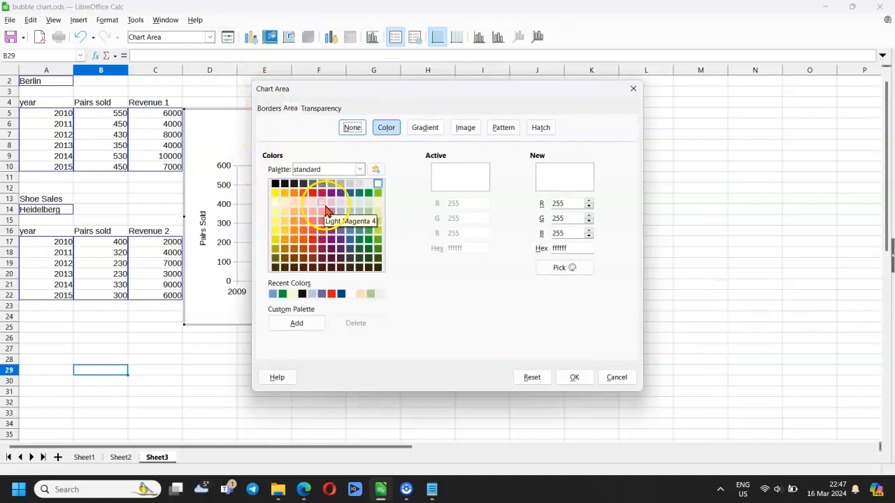
click(322, 203)
click(574, 378)
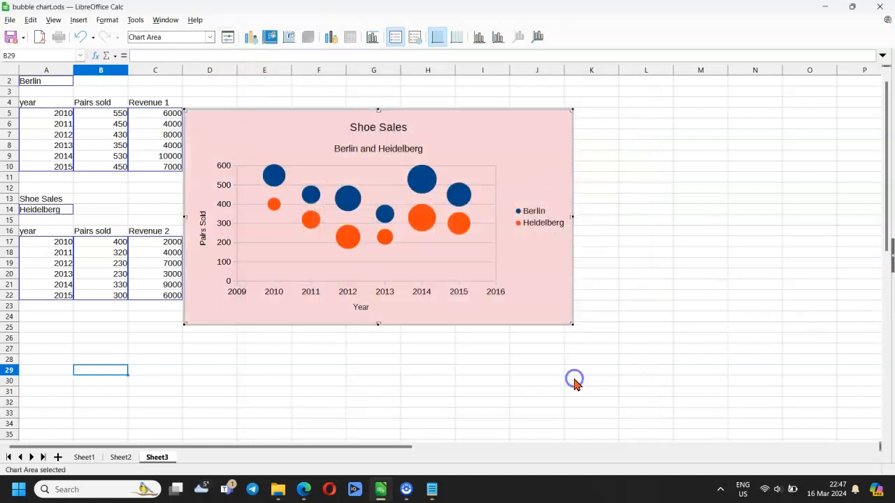
- Set the chart legend's position to Bottom
click(209, 38)
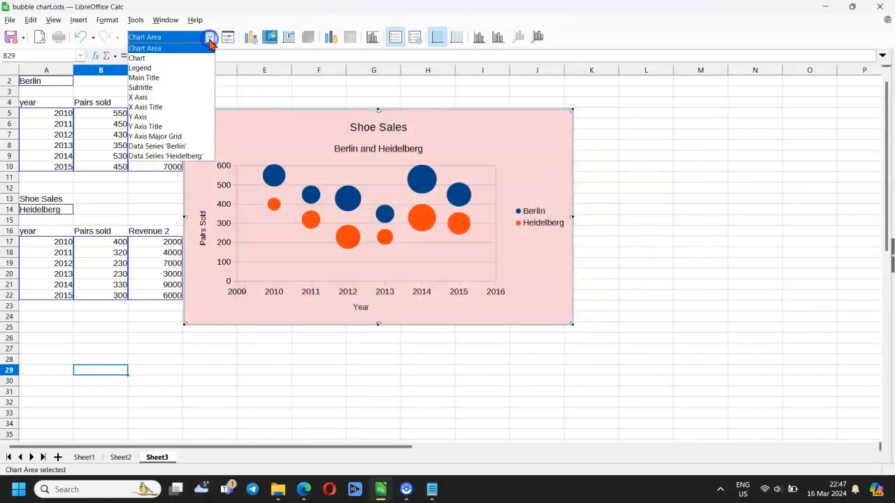
click(159, 68)
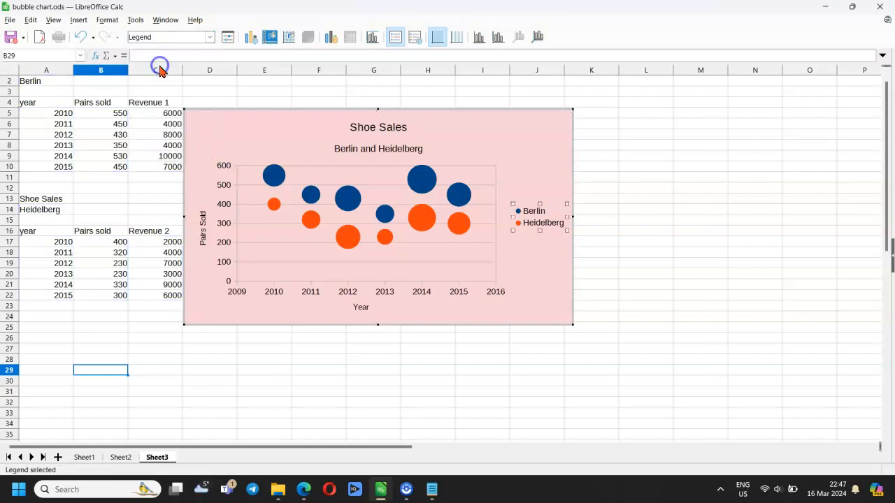
click(229, 38)
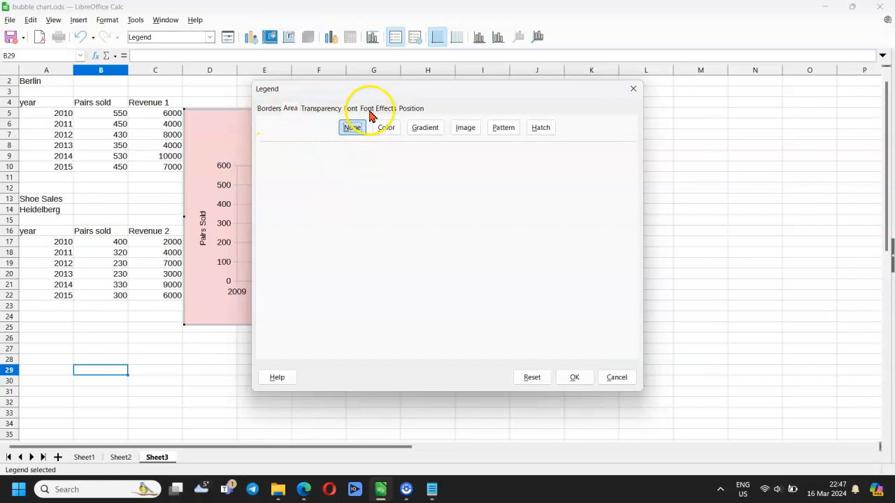
click(412, 109)
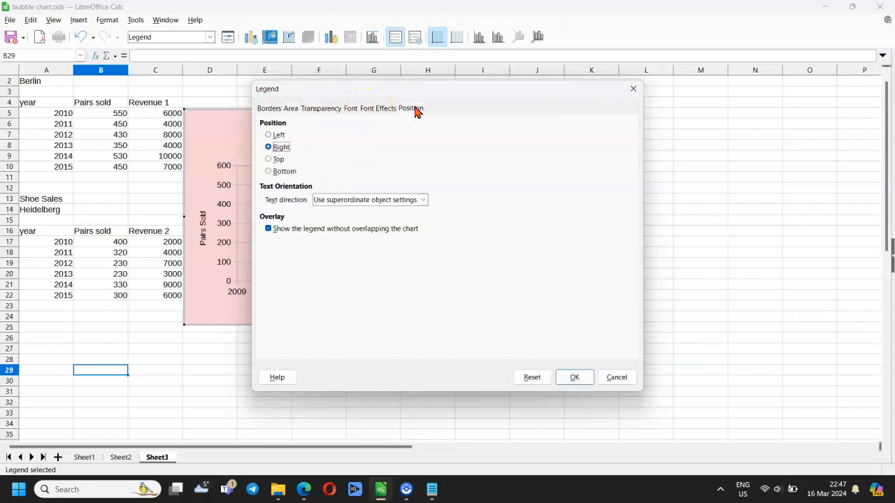
click(270, 172)
click(578, 378)
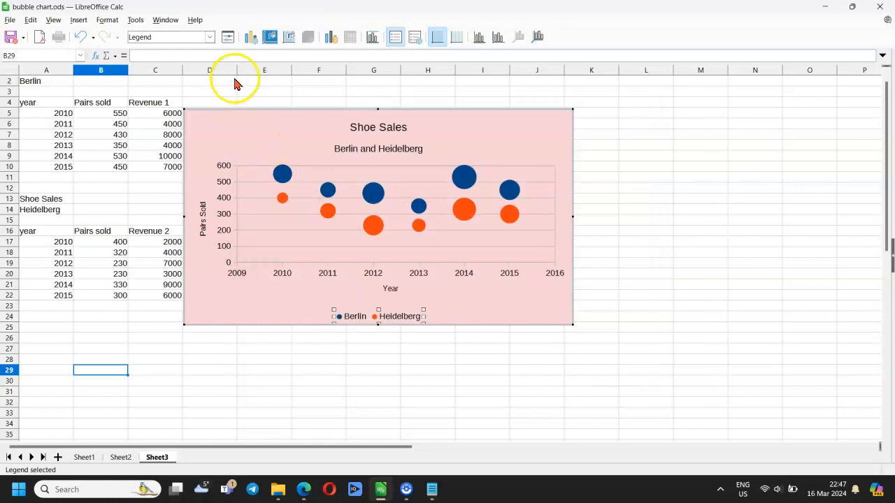
- Change the font of the chart's main title to Arial Black
click(209, 37)
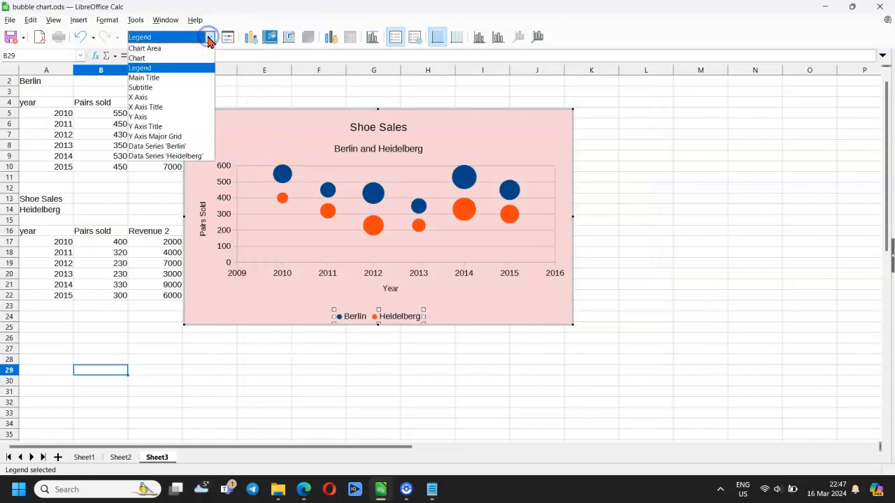
click(154, 77)
click(228, 37)
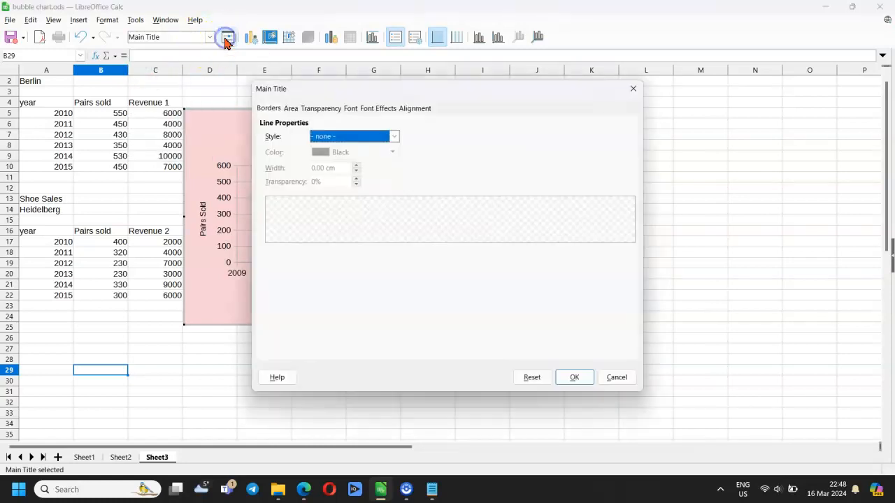
click(354, 110)
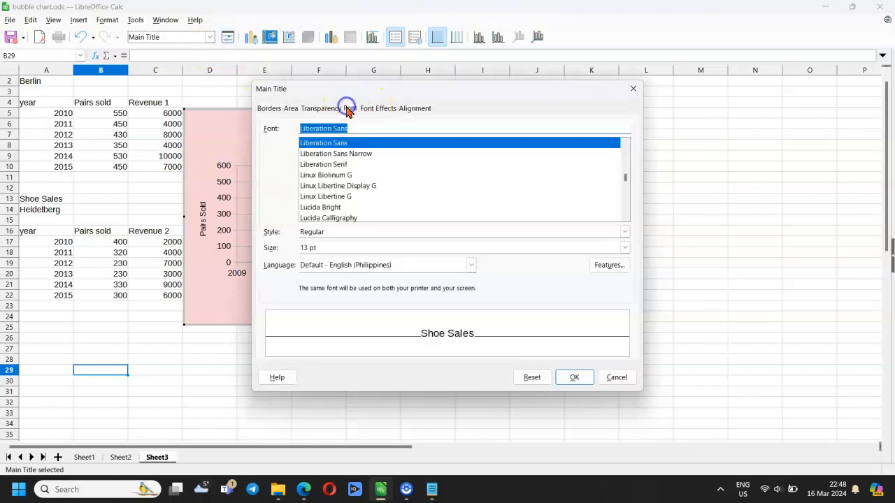
drag(625, 180, 619, 146)
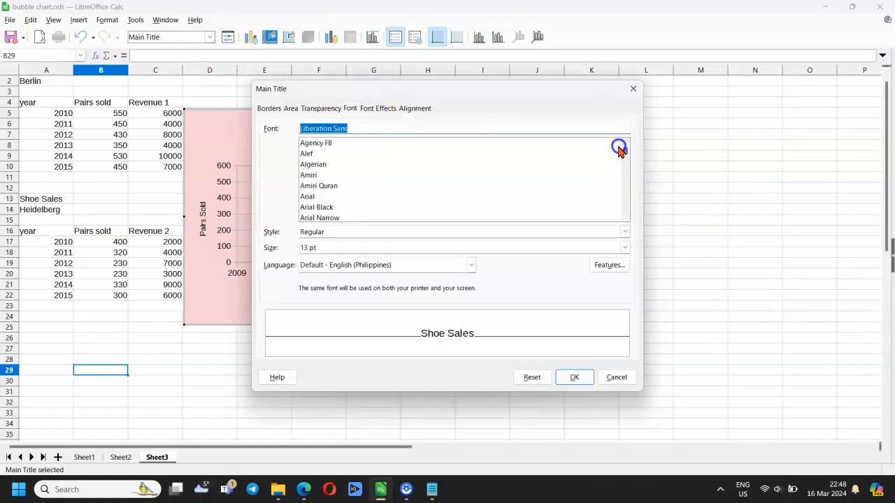
click(341, 207)
click(574, 377)
click(574, 377)
- Move the chart further right of the data tables and enlarge it from its lower-left corner to about 20.1 × 11.3 cm
drag(504, 134, 639, 130)
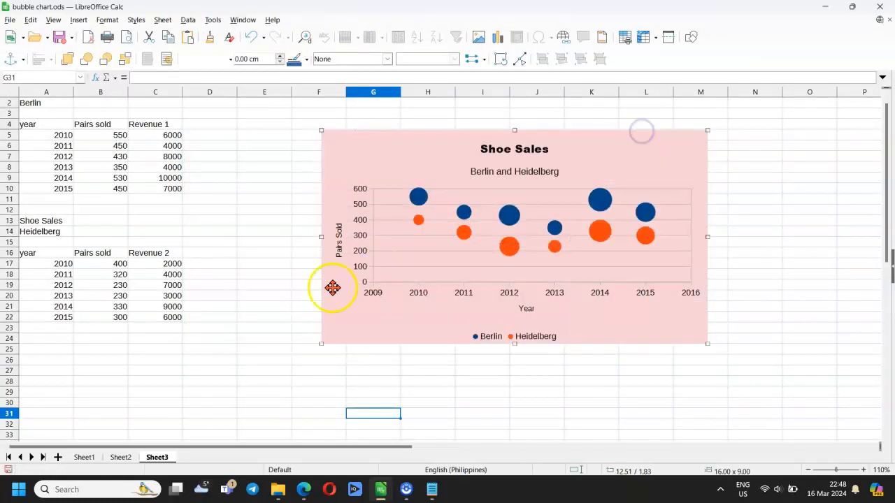
drag(318, 344, 269, 397)
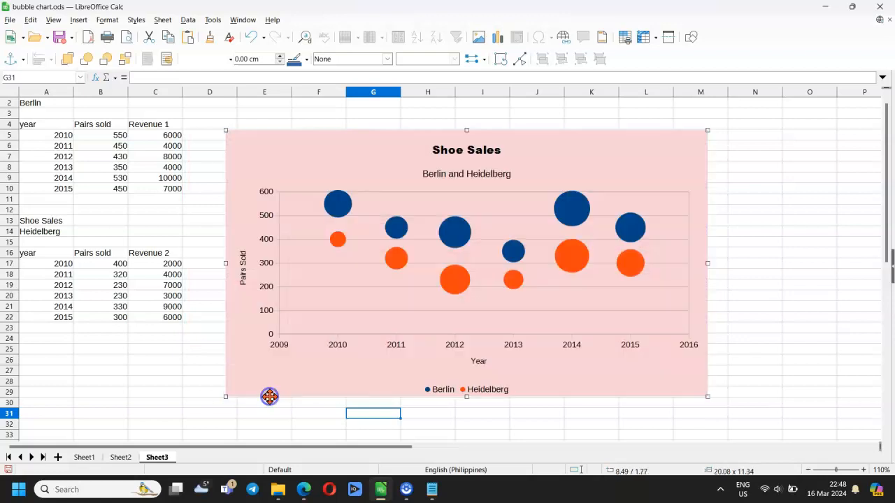